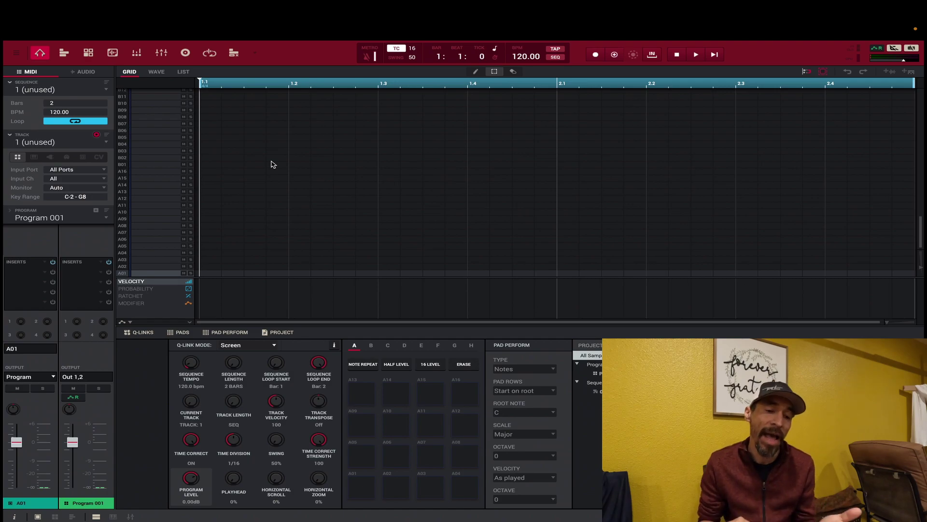
click(65, 55)
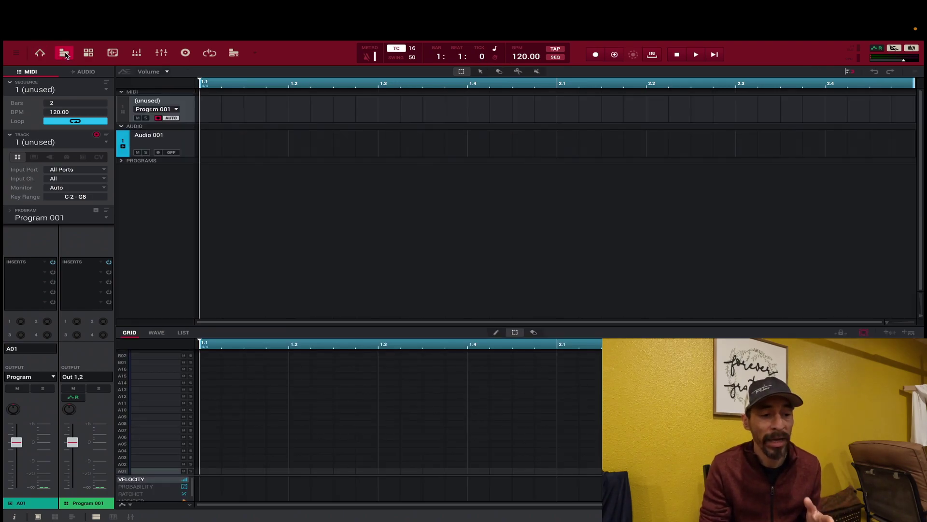
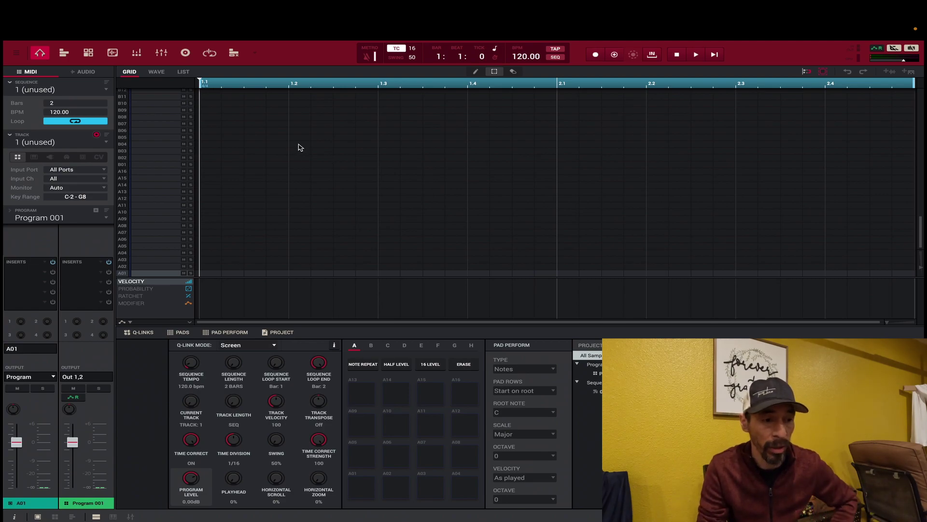
Step: Load the recent project Freakquently.xpj
mouse_move(17, 5)
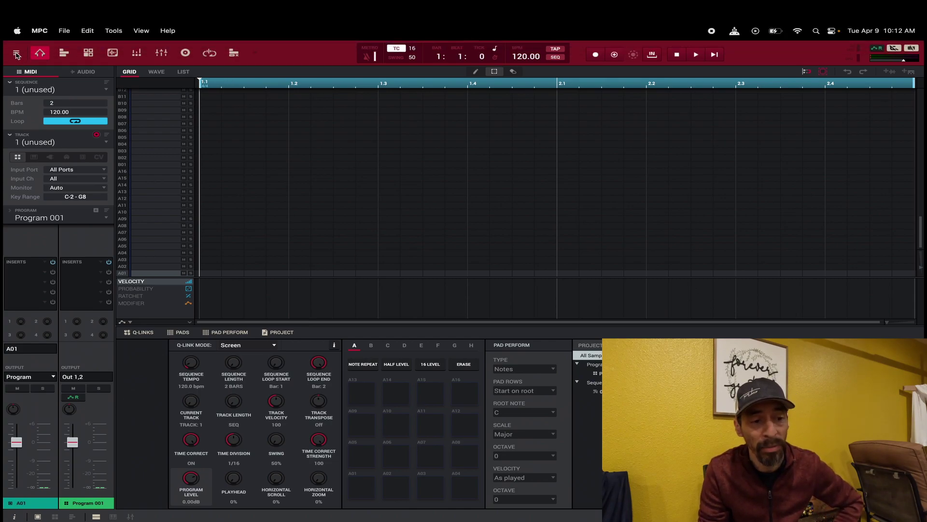
click(17, 54)
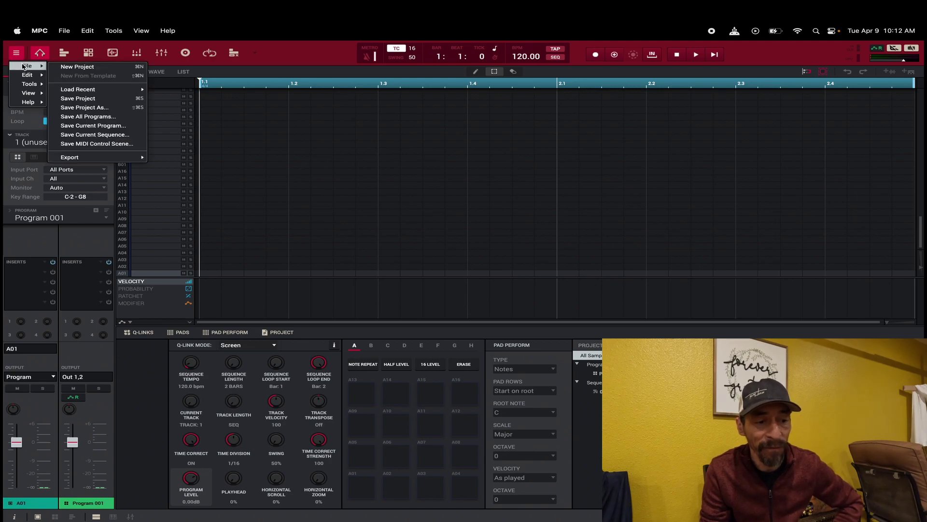
mouse_move(21, 77)
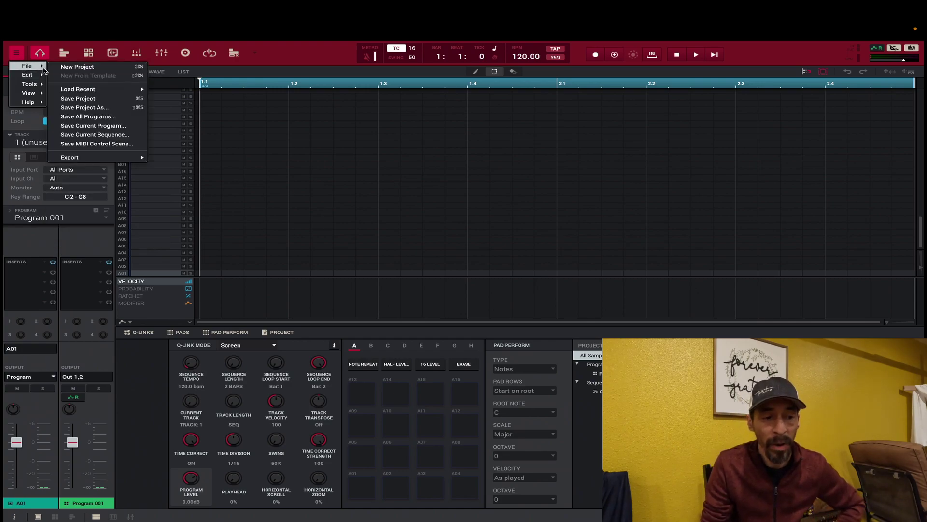
mouse_move(58, 91)
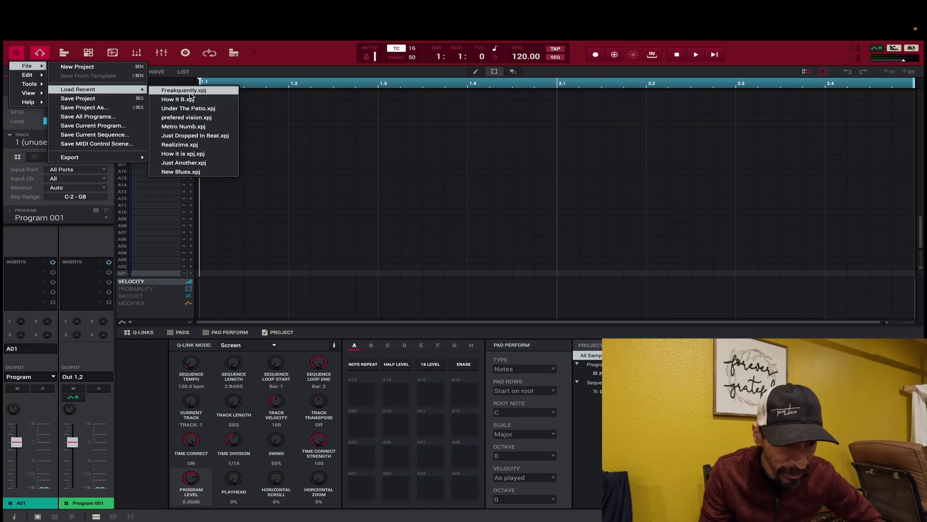
click(191, 94)
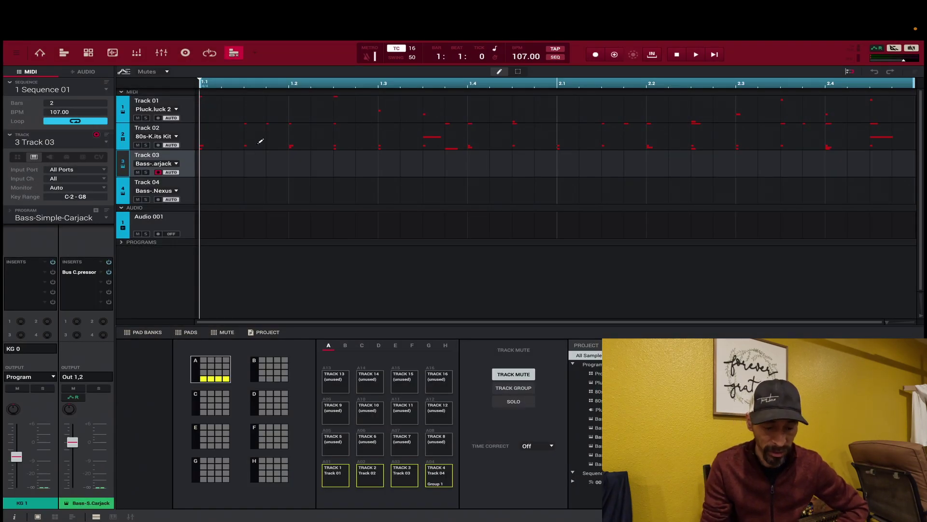
Step: Play the full sequence briefly, and audition Track 01 alone by soloing it and releasing the solo
key(space)
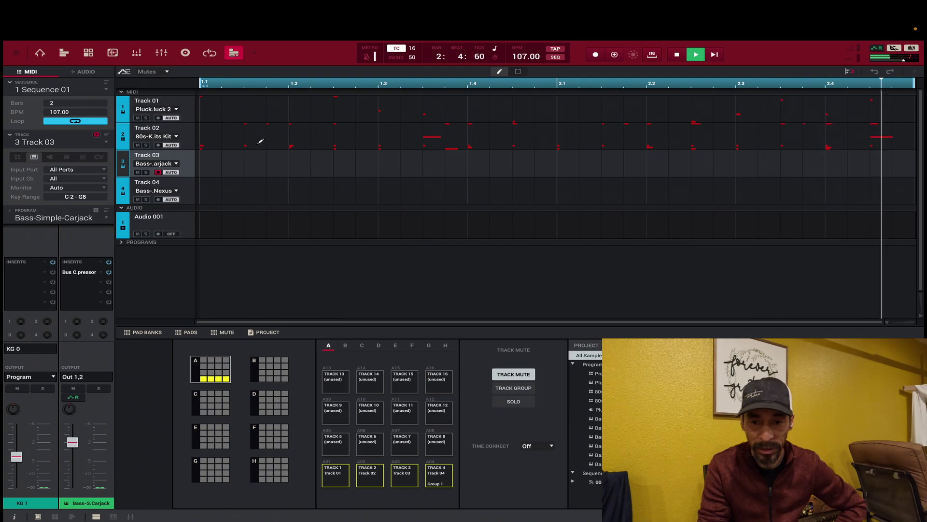
key(space)
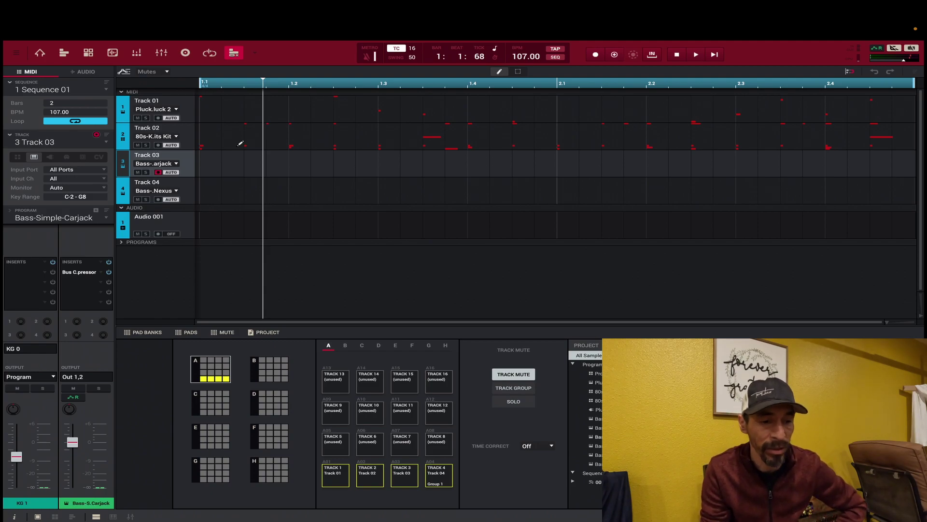
click(146, 118)
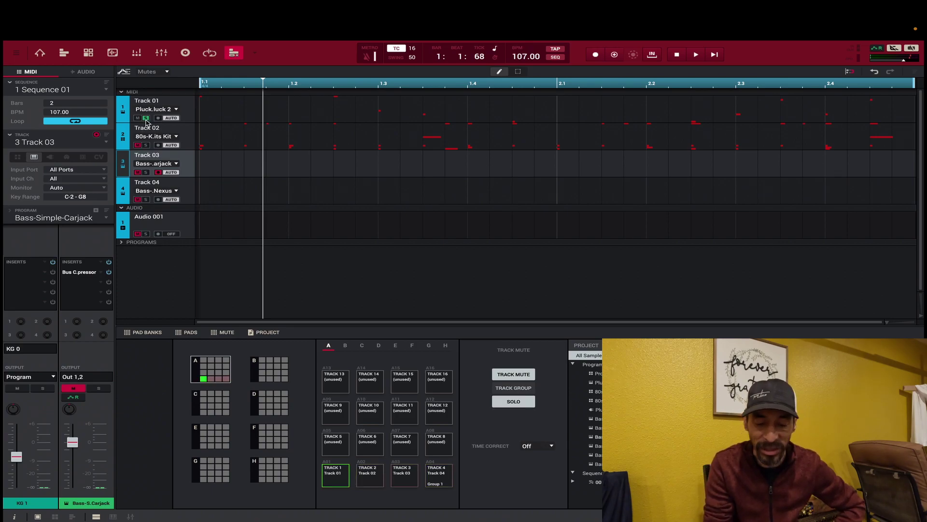
key(space)
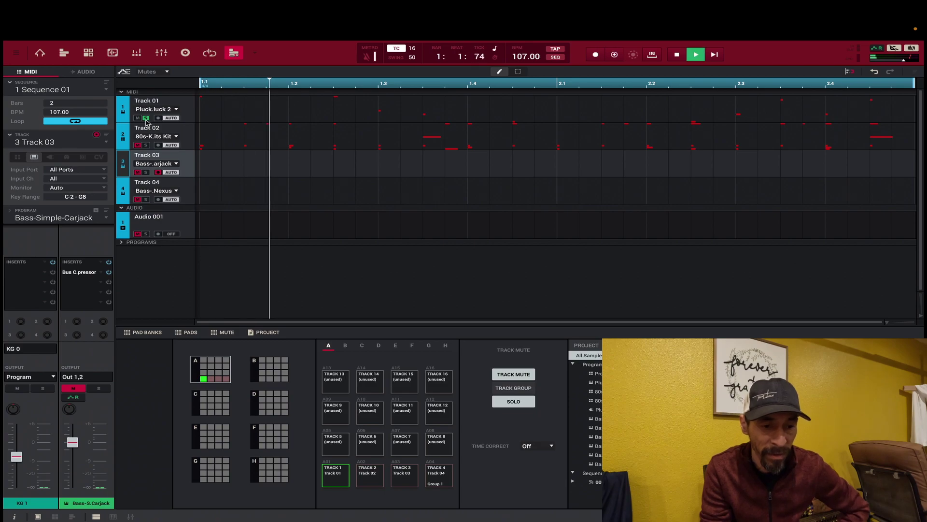
key(space)
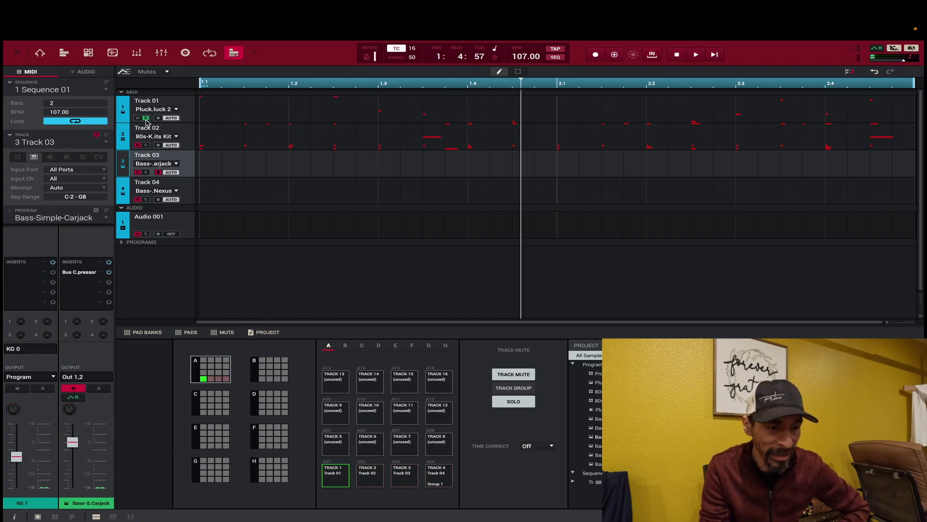
click(146, 118)
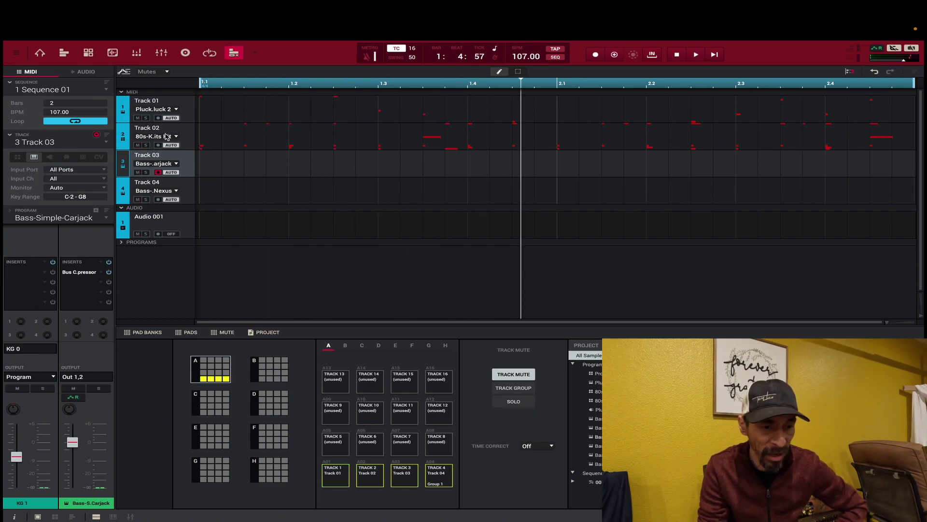
Step: Select the 80s kit drum track, Track 02, and audition it in solo
click(146, 145)
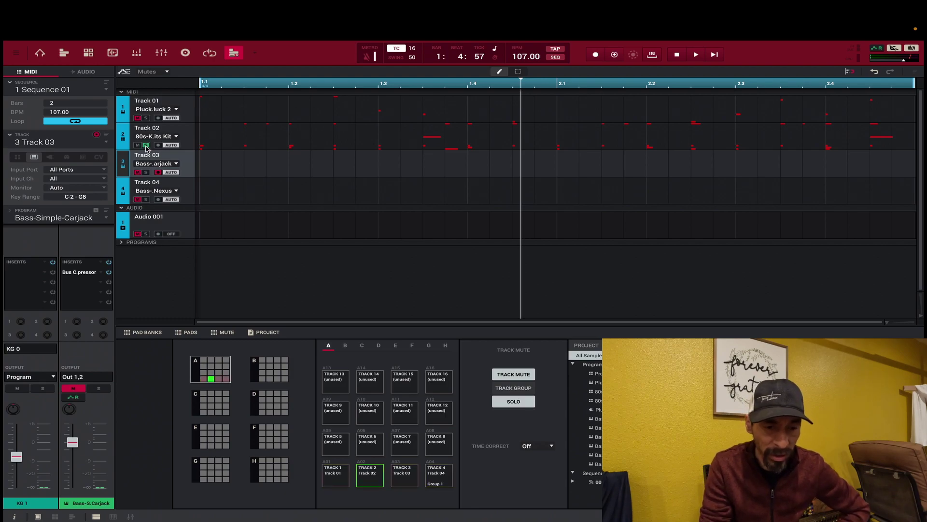
key(space)
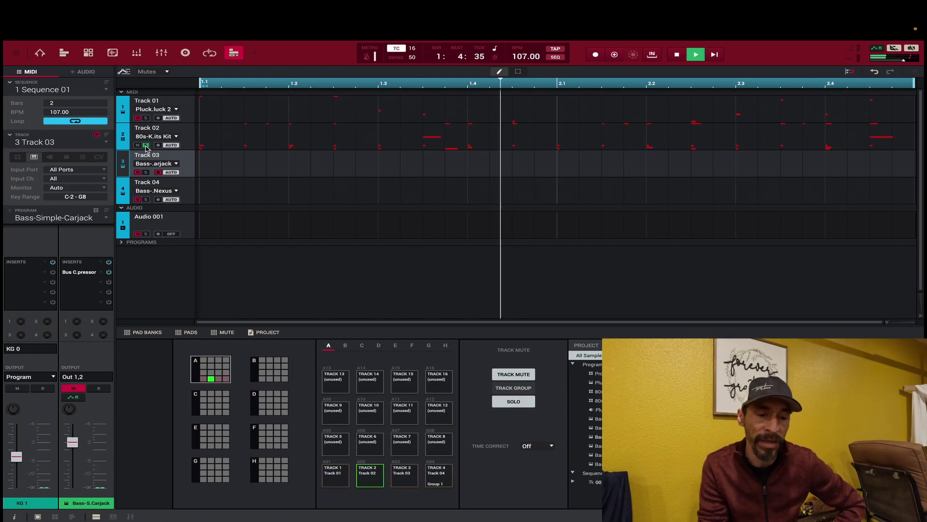
click(182, 133)
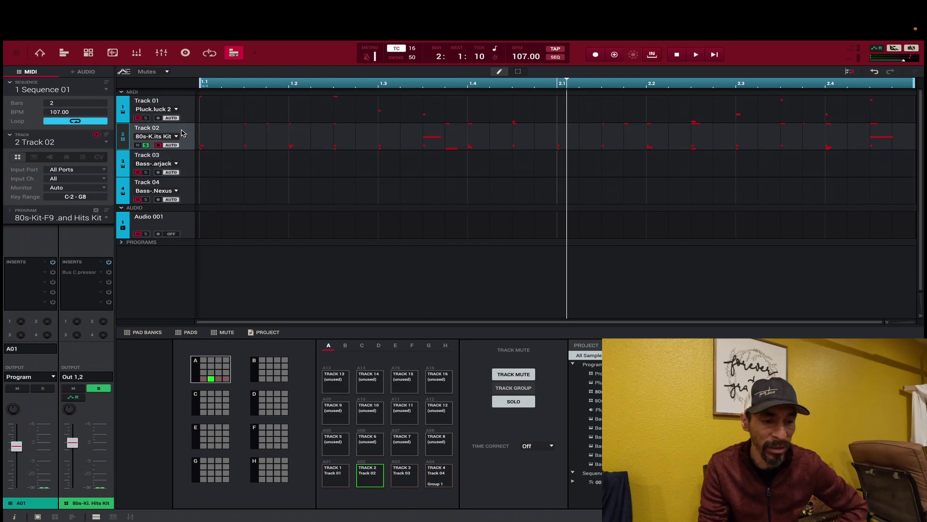
click(146, 146)
click(146, 146)
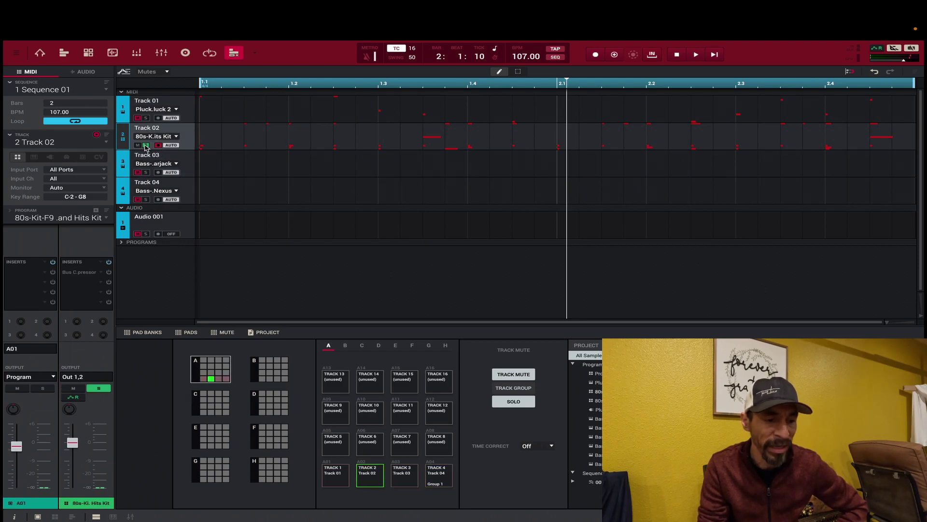
Step: View Track 02's drum notes in the main grid, and take the track out of solo in the arrange view
click(41, 54)
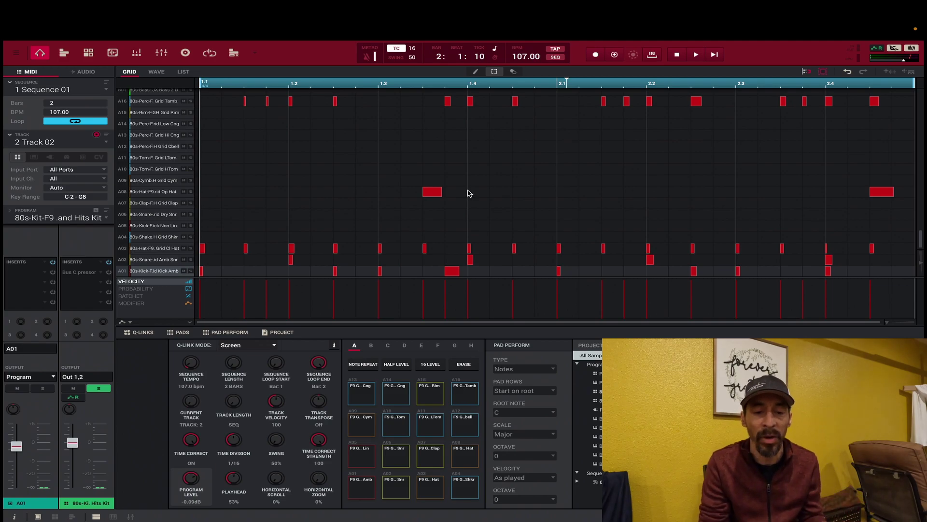
click(65, 54)
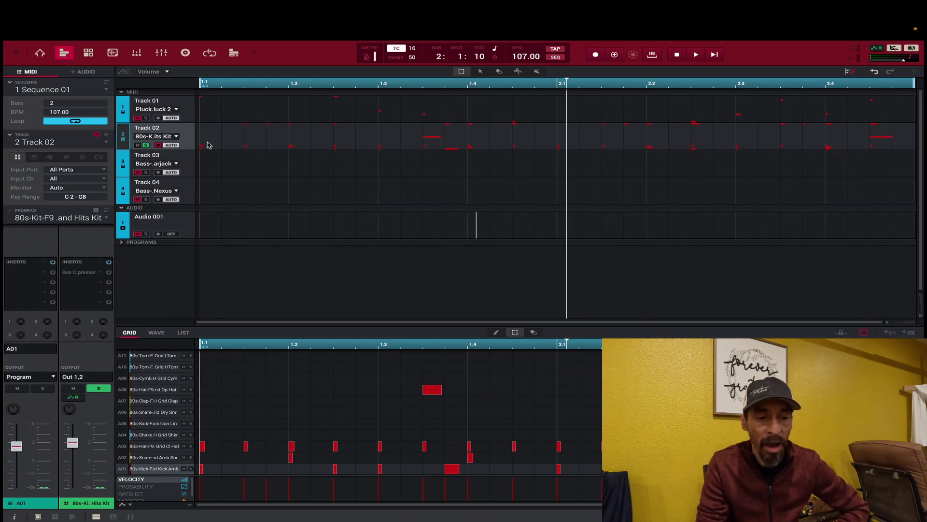
click(146, 146)
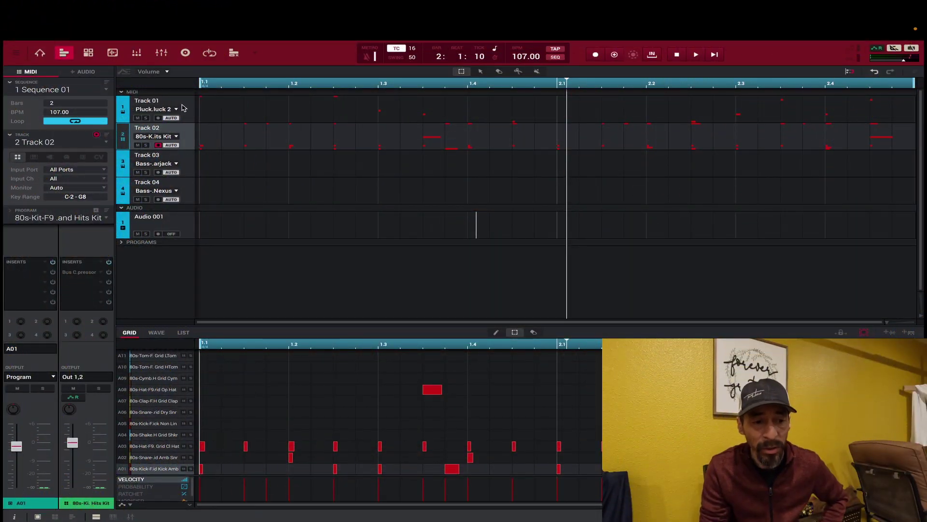
Step: Compare the note content of Track 01 and Track 02, leaving Track 02 selected
click(185, 110)
click(186, 136)
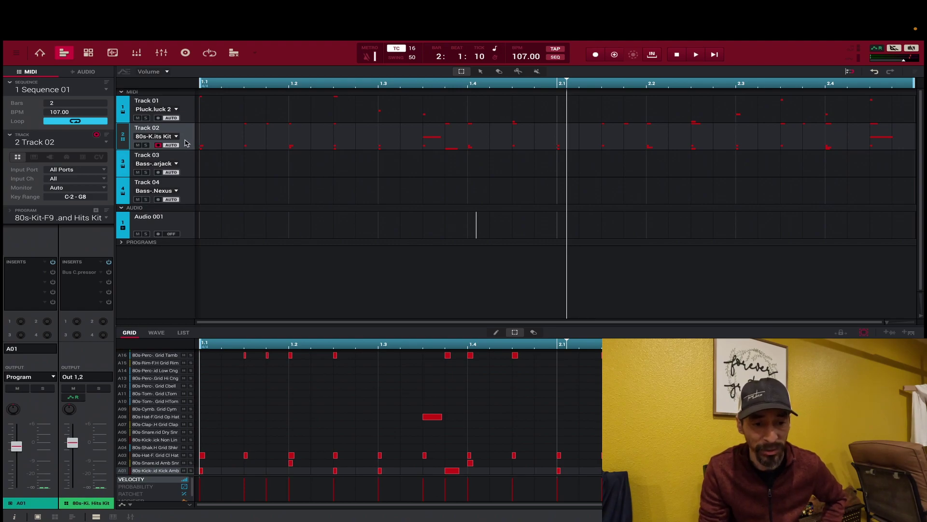
click(186, 106)
click(188, 138)
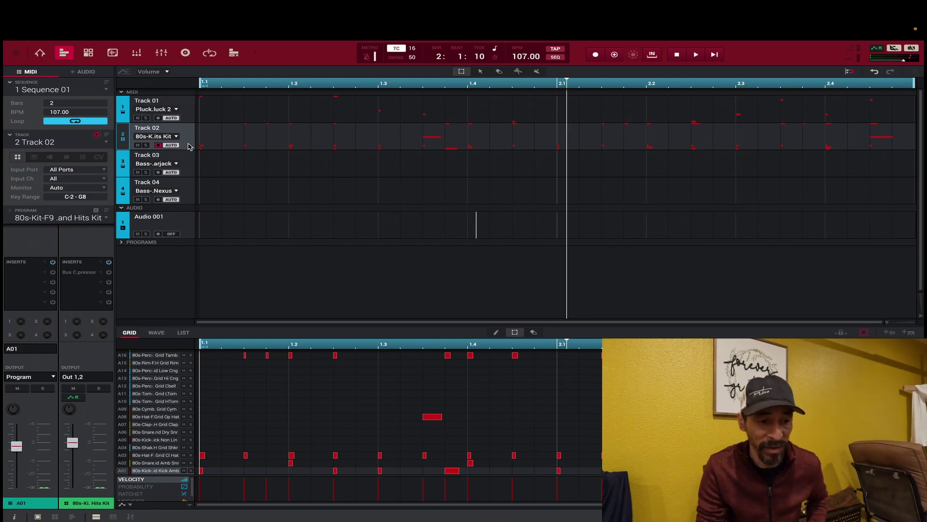
click(16, 53)
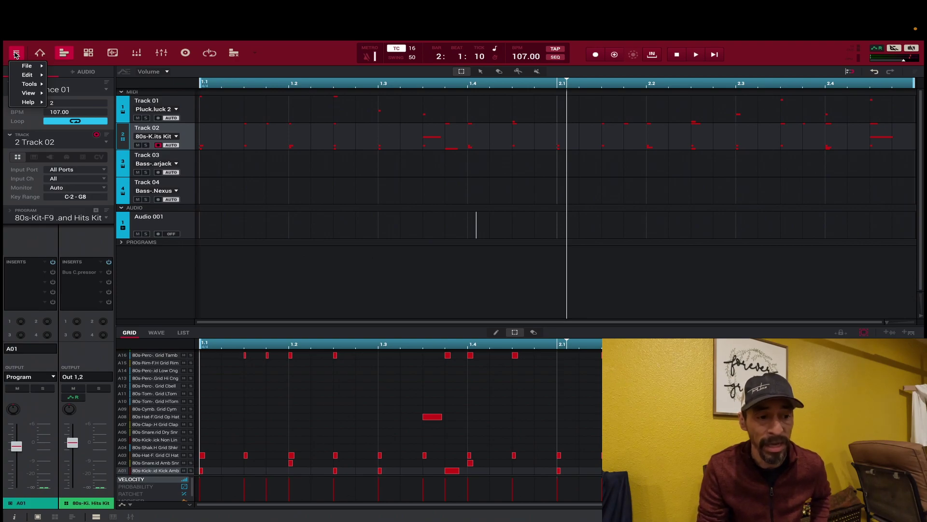
mouse_move(18, 75)
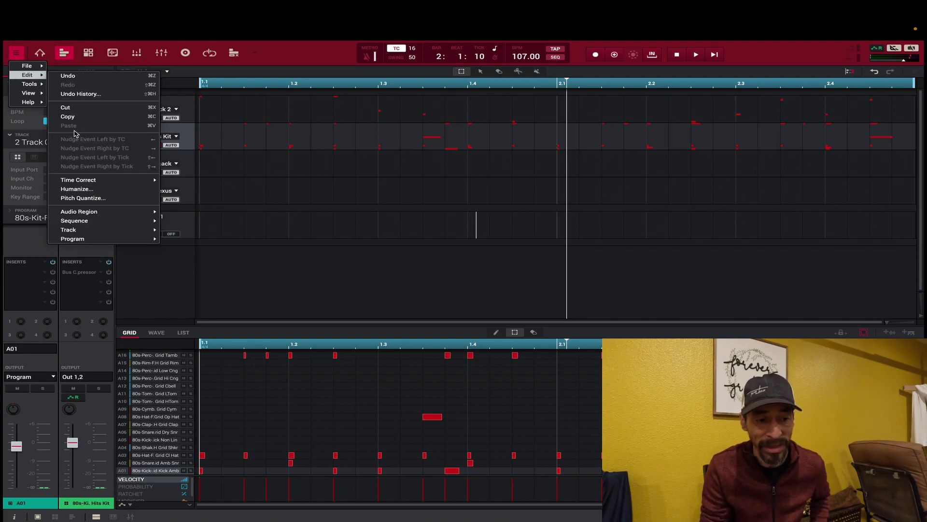
mouse_move(79, 232)
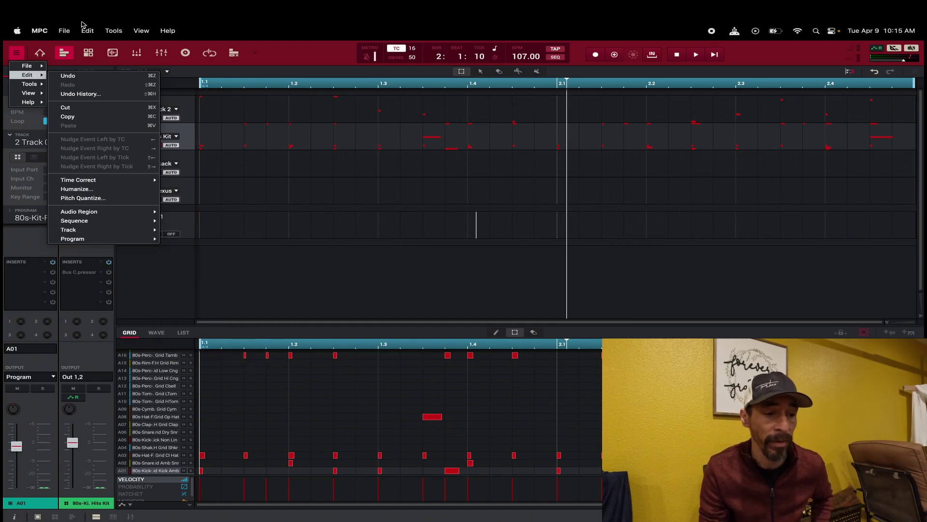
click(293, 53)
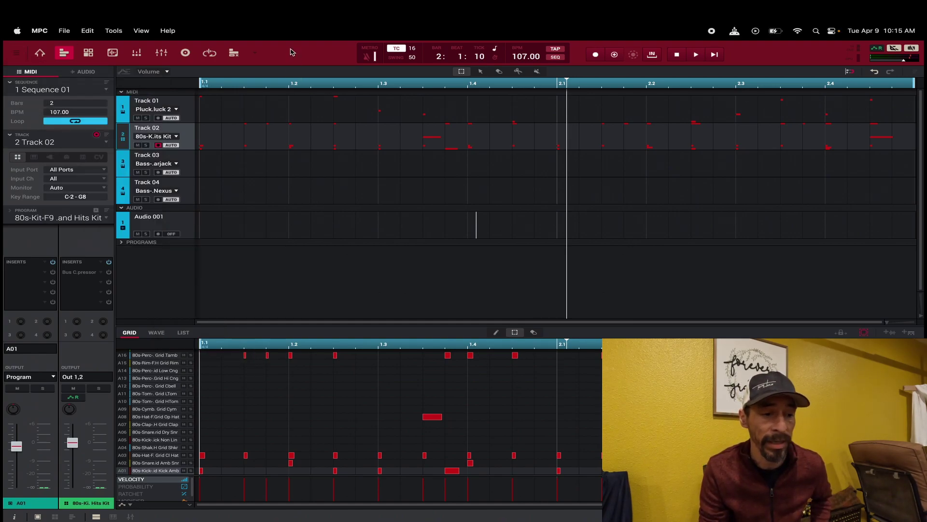
Step: Explode Track 02 into separate tracks for its individual drum sounds
click(18, 52)
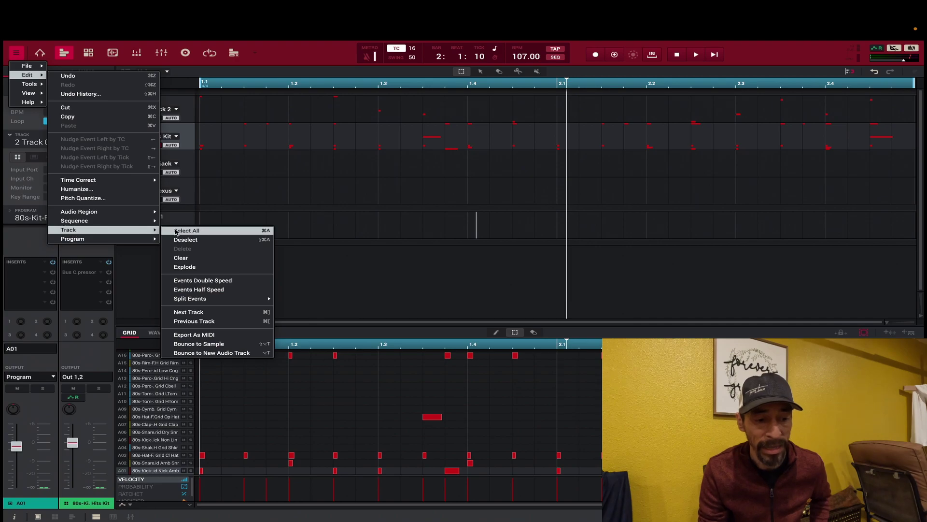
click(192, 271)
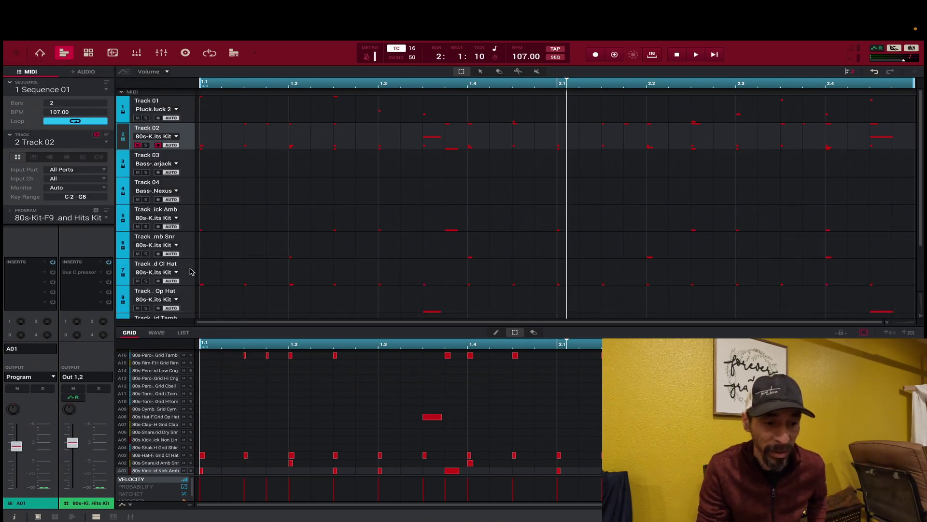
scroll(246, 249, down, 1)
scroll(248, 249, up, 1)
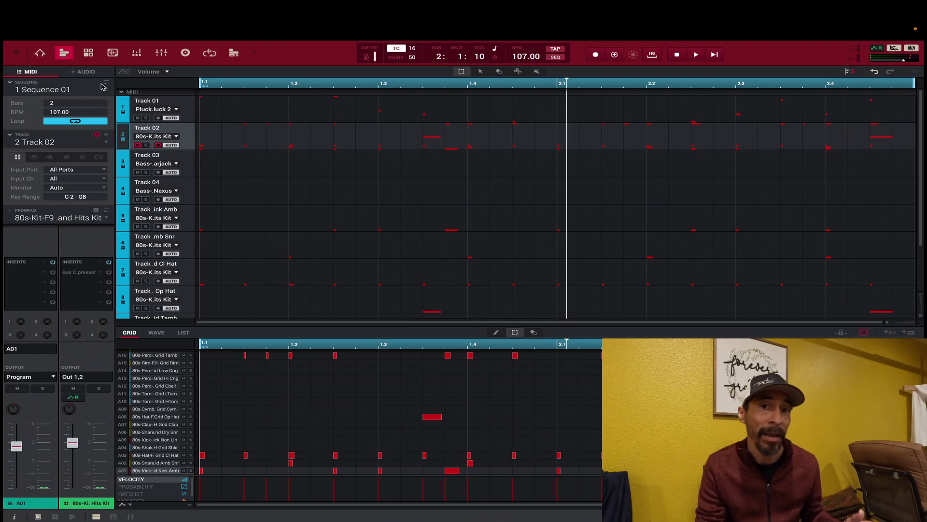
Step: In track mute mode, unmute the tambourine track 9, mute the kick track 5 and stop playback
click(234, 55)
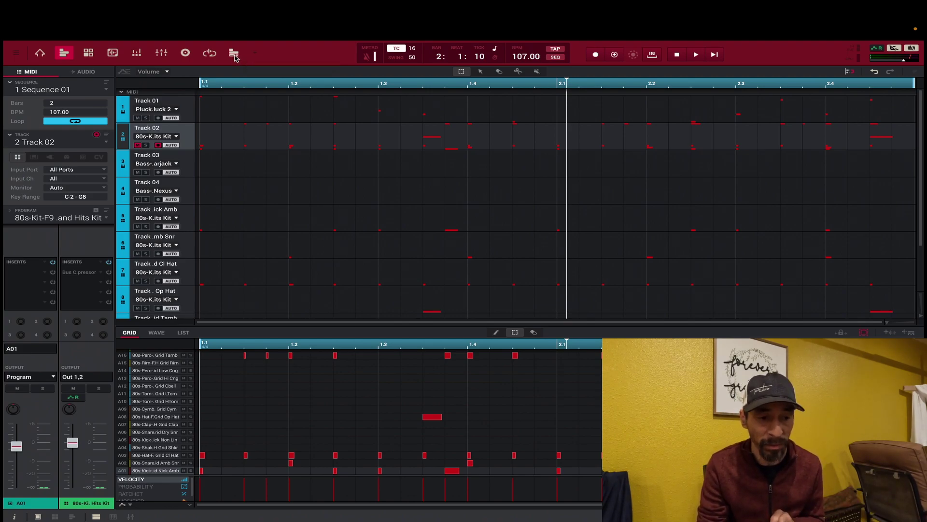
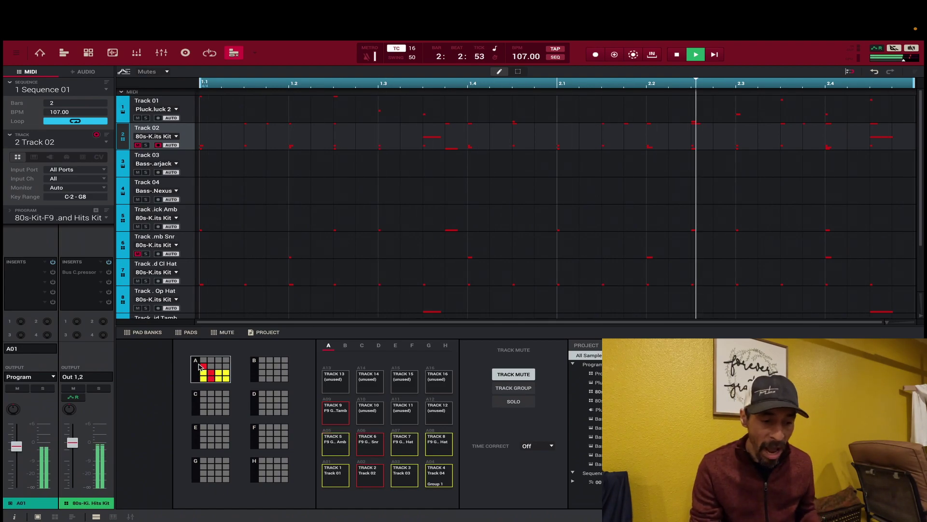
click(204, 367)
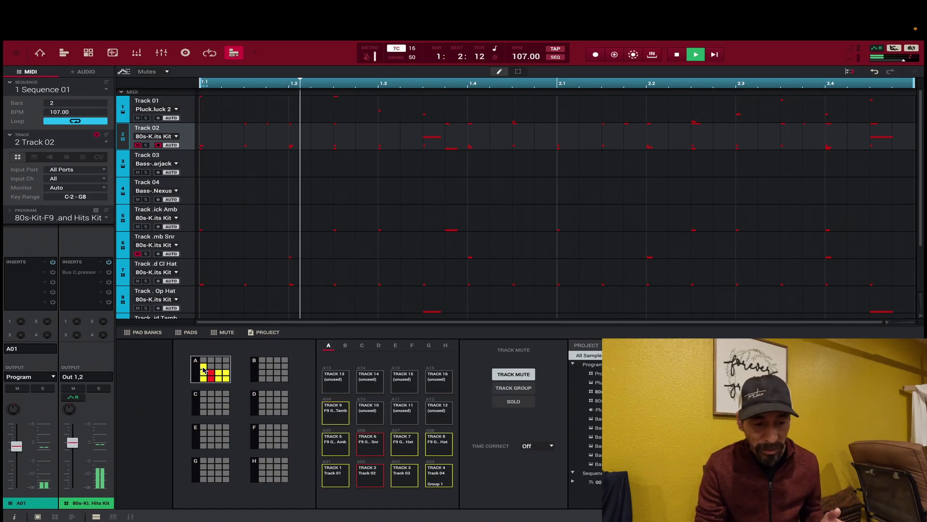
click(203, 373)
key(space)
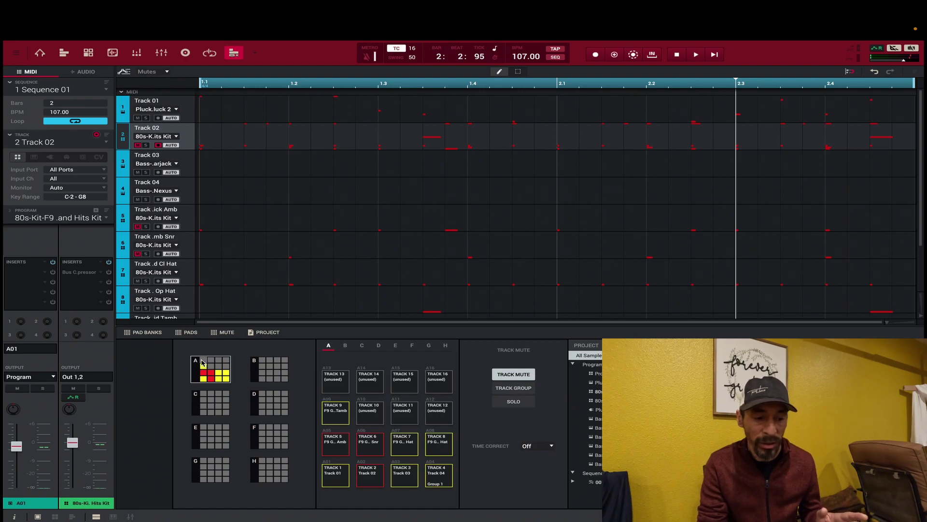
Step: Mute tracks 3, 4, 7, 8 and 9, unmute Track 02 and play the sequence
click(203, 367)
click(219, 374)
click(227, 372)
click(227, 379)
click(219, 380)
click(212, 380)
key(space)
click(212, 380)
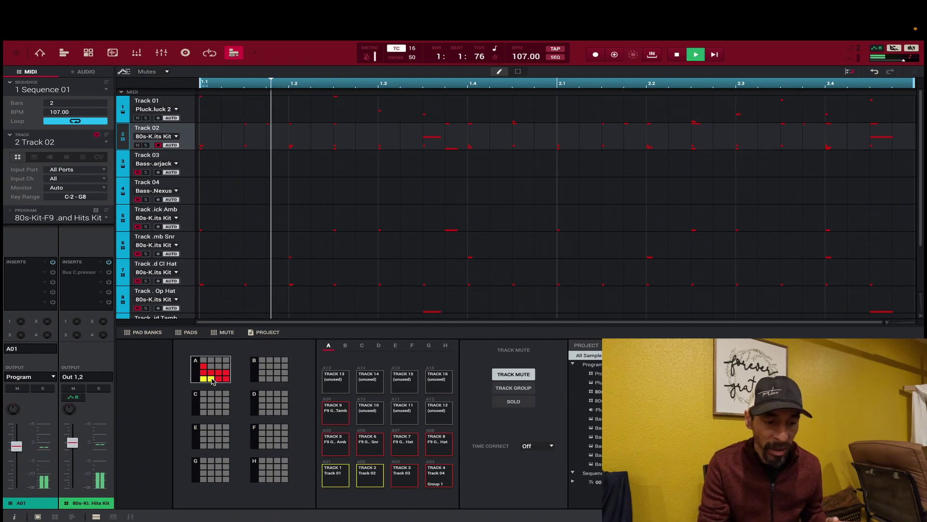
click(212, 380)
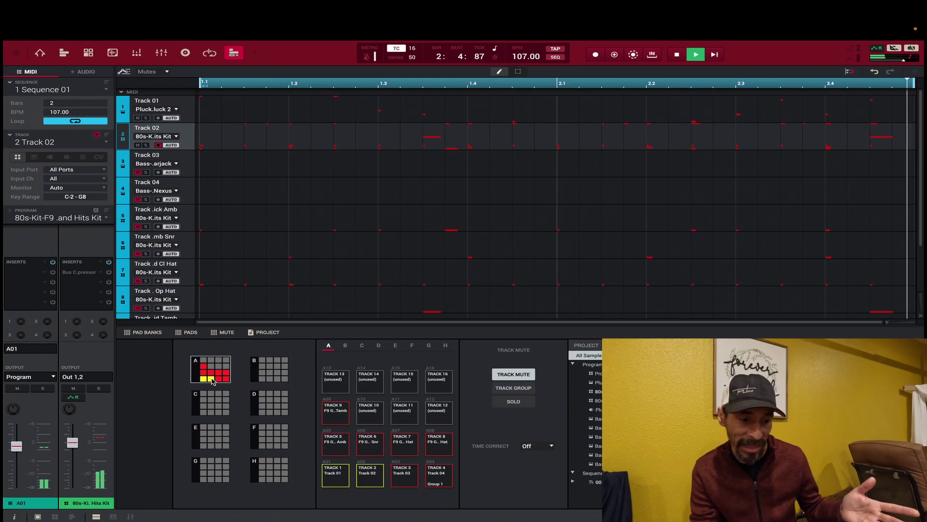
Step: Unmute tracks 5, 6 and 9 alongside Track 02, play the sequence, mute those three tracks again and stop playback
key(space)
click(211, 374)
click(203, 373)
click(203, 366)
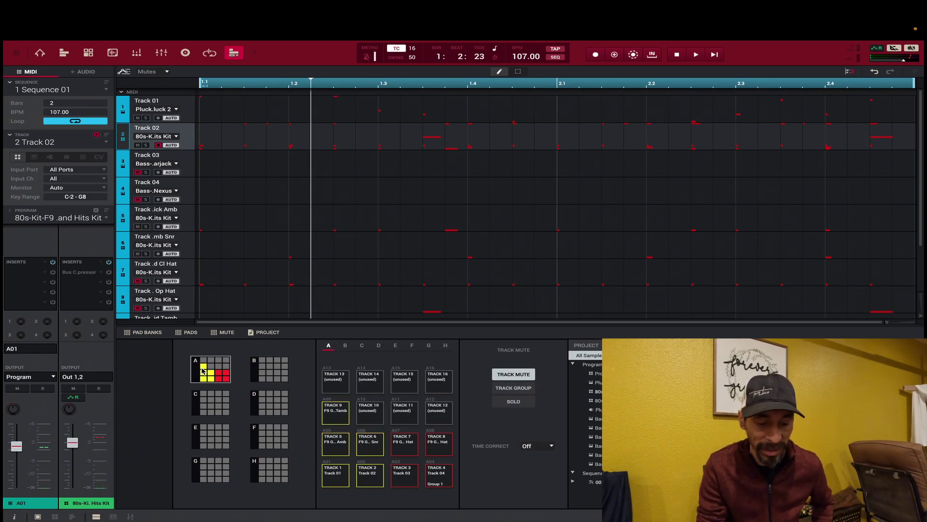
key(space)
click(204, 373)
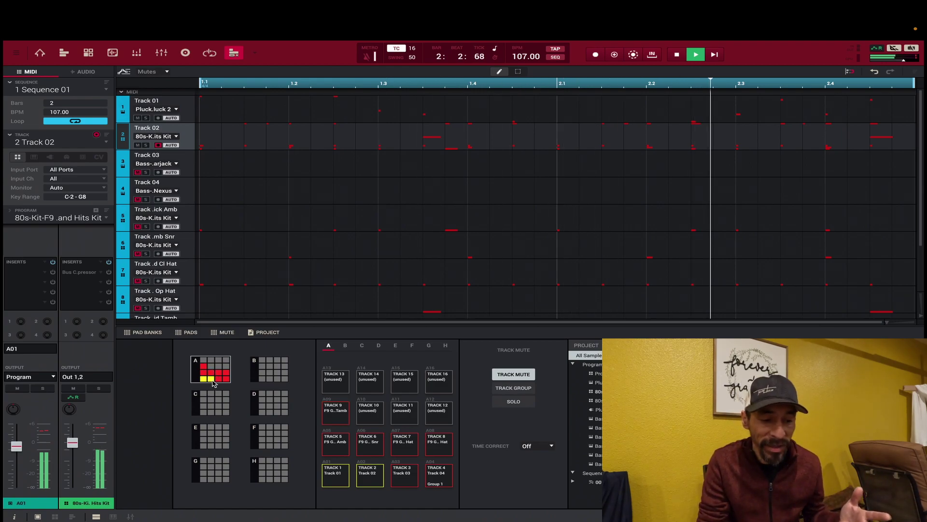
key(space)
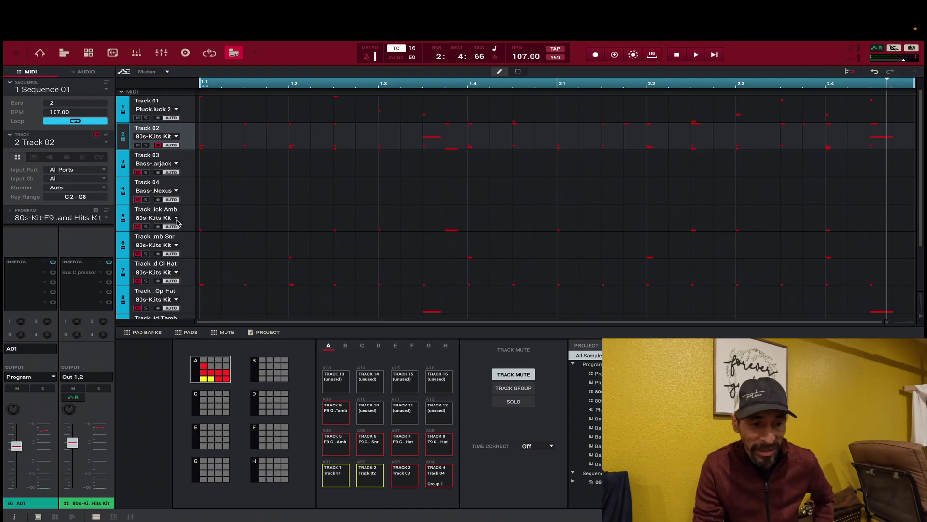
Step: Mute Track 02, unmute the exploded drum tracks 5 to 9 during playback and stop the sequence
click(138, 145)
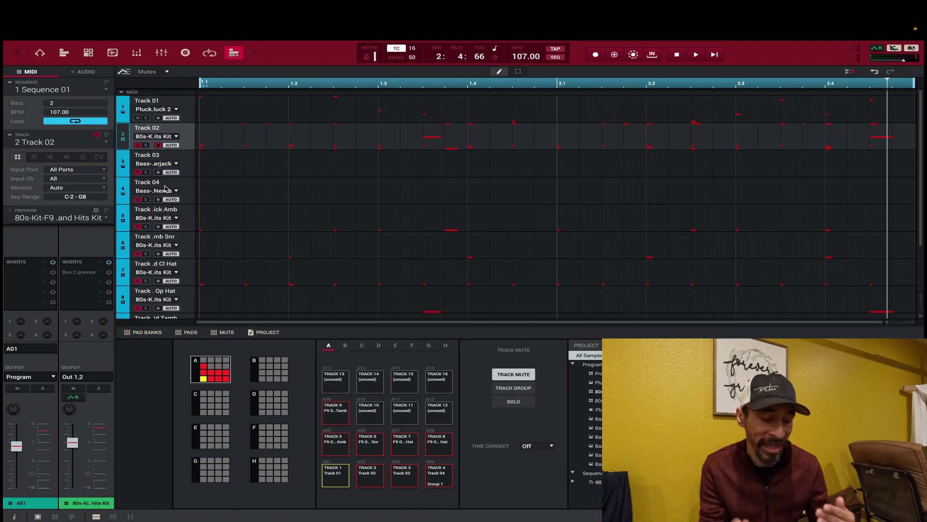
key(space)
click(203, 366)
click(204, 373)
click(211, 372)
click(218, 372)
click(227, 372)
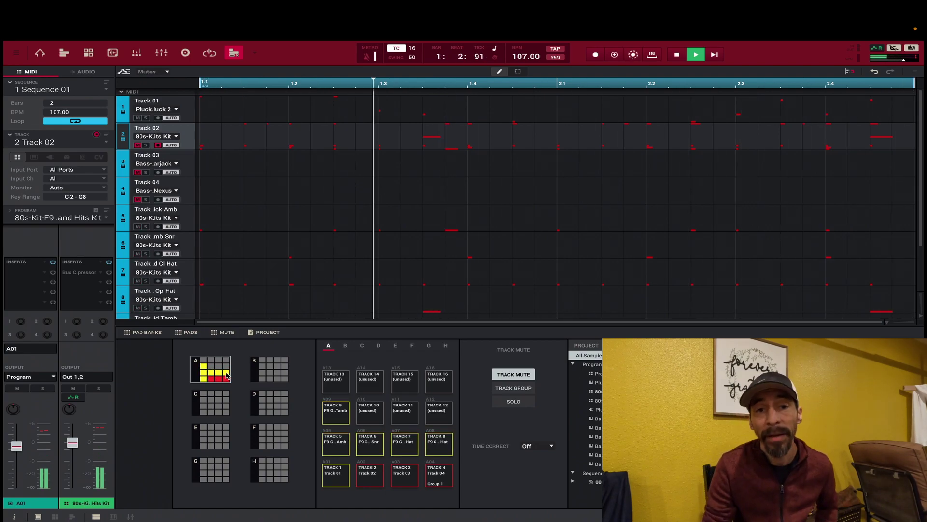
key(space)
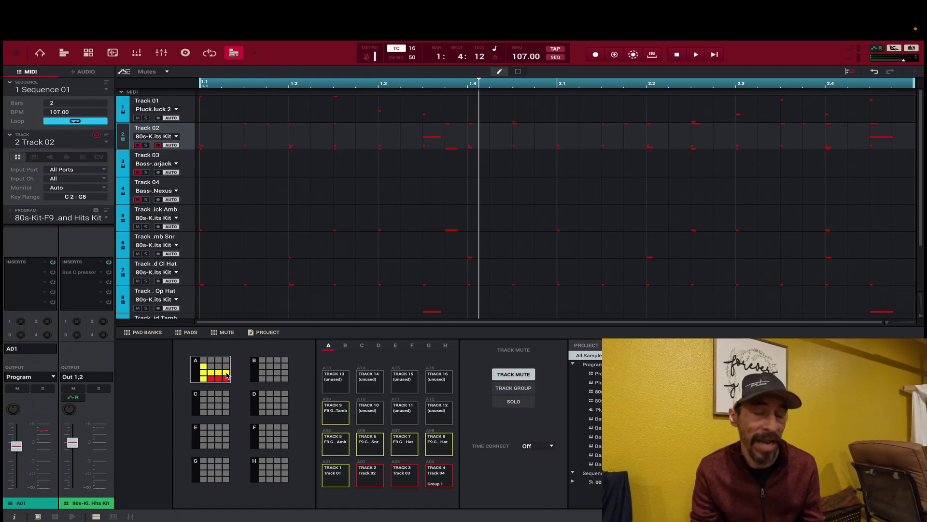
Step: Undo the explode of Track 02 and switch to the track view with its grid editor
scroll(282, 274, down, 1)
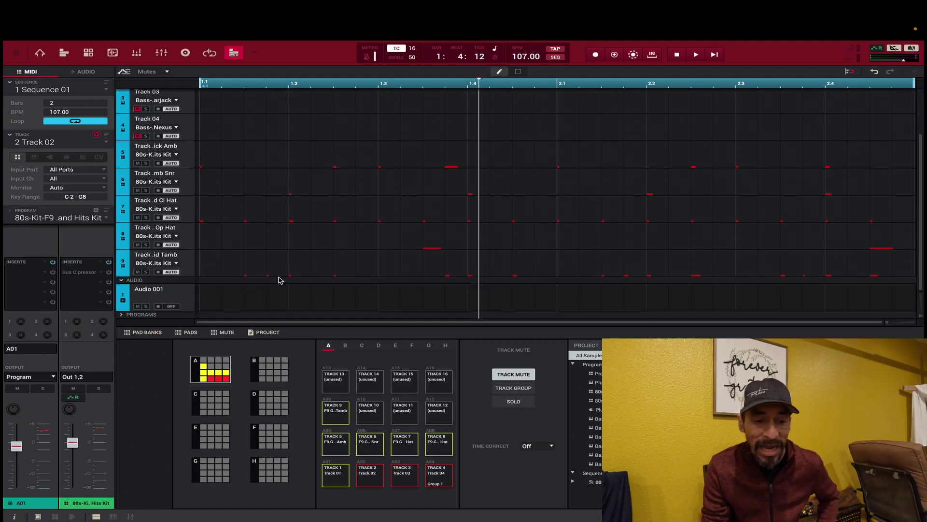
scroll(282, 274, up, 1)
scroll(282, 274, down, 1)
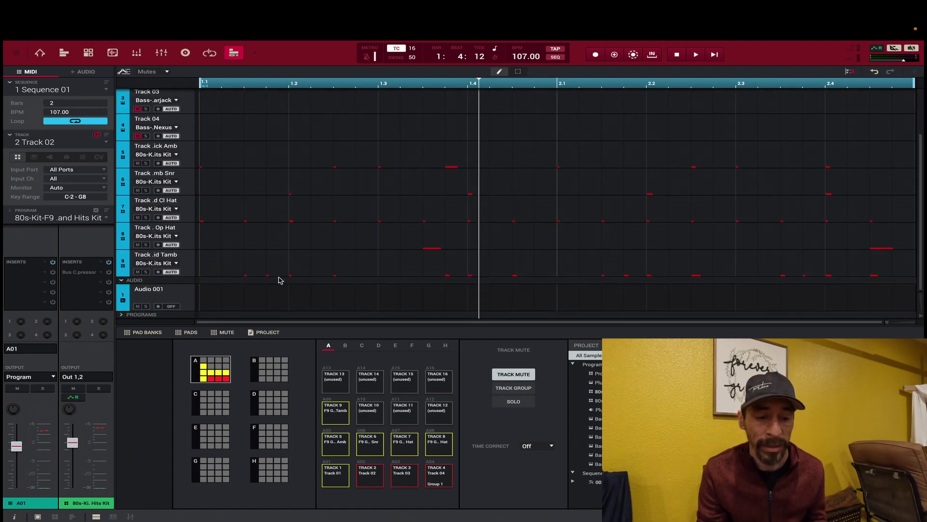
scroll(282, 273, up, 1)
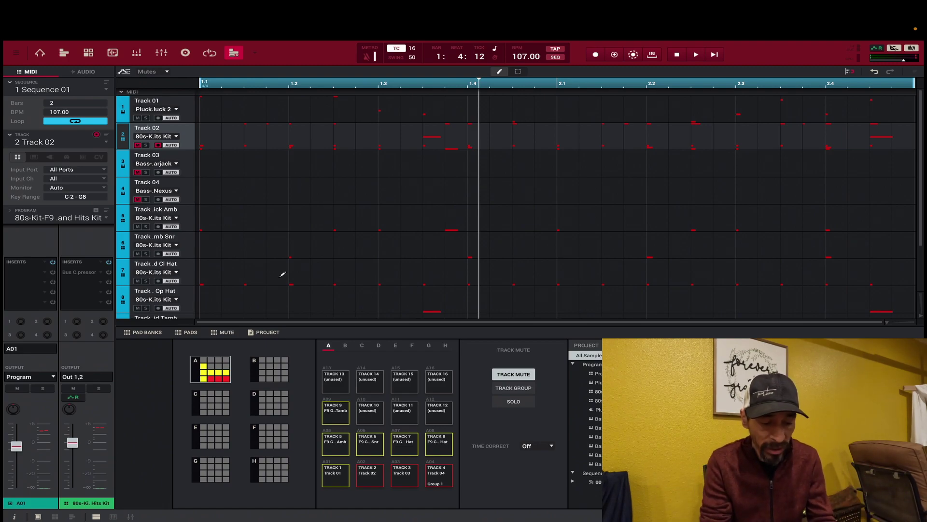
key(ctrl+z)
key(g)
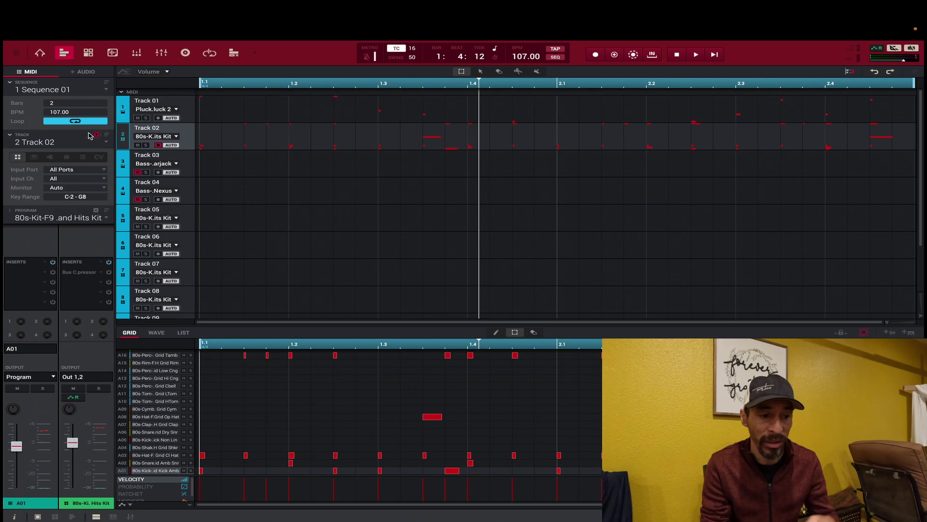
click(103, 144)
click(103, 144)
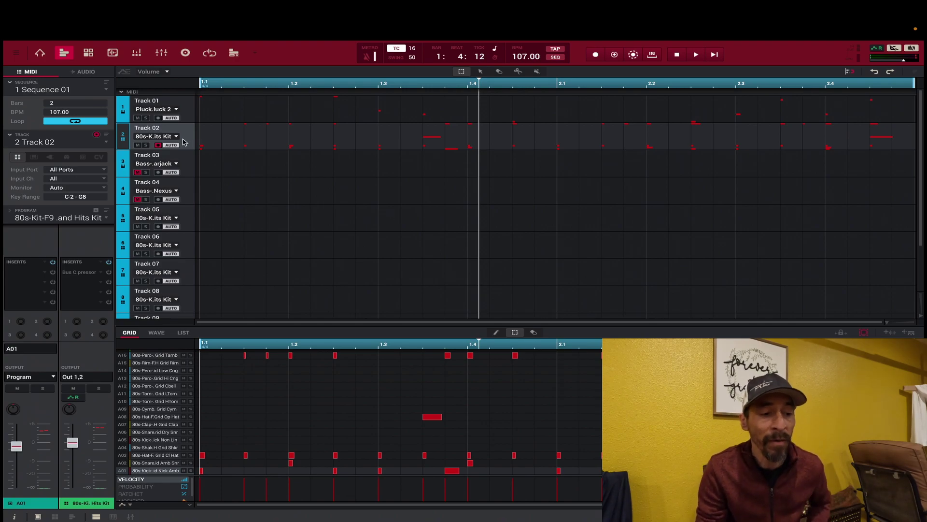
Step: Quit the application without saving the changes to the Freakquently project
key(super+q)
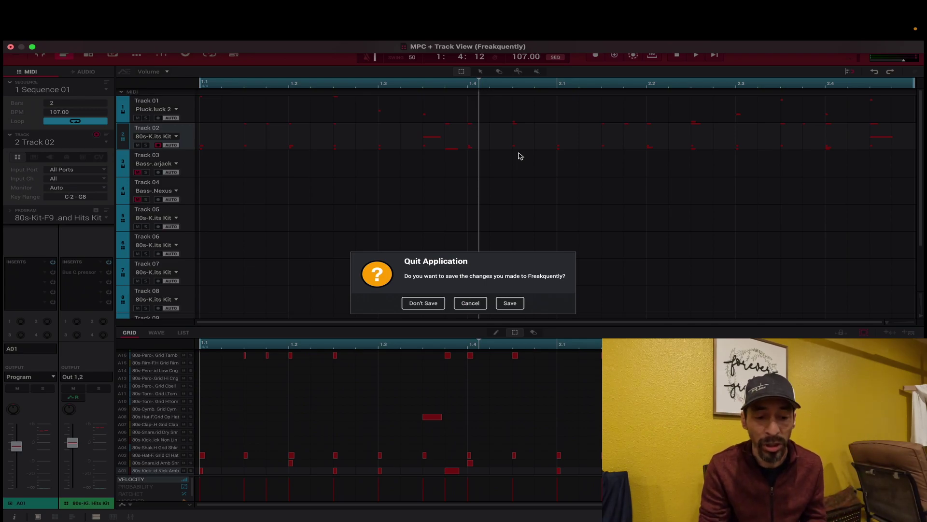
click(476, 303)
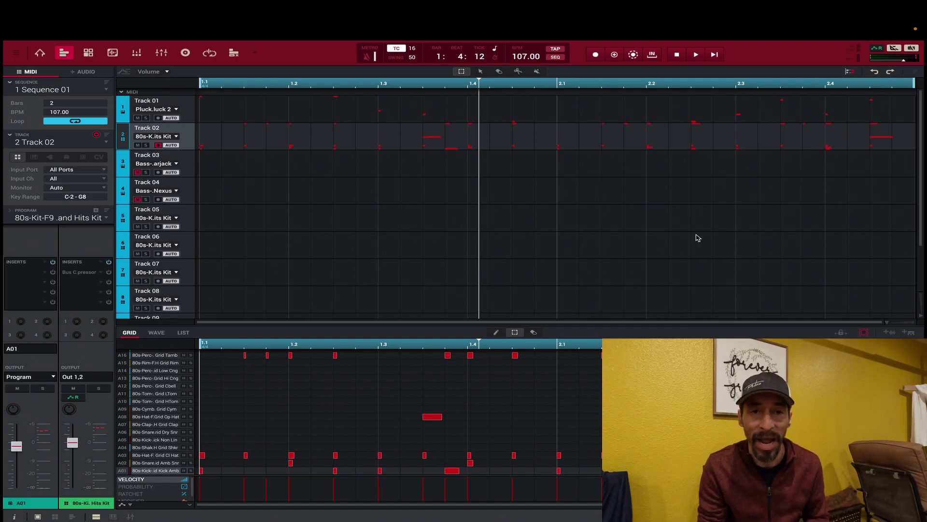
click(10, 47)
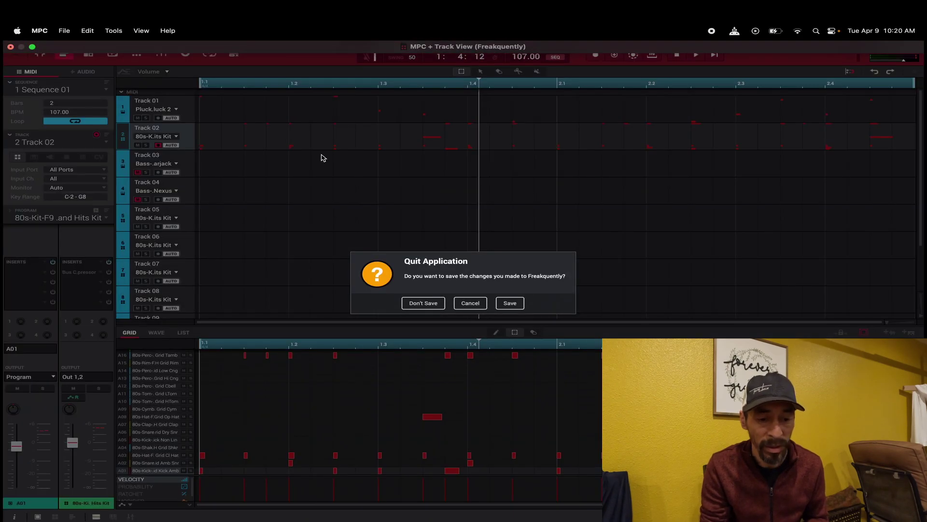
click(423, 303)
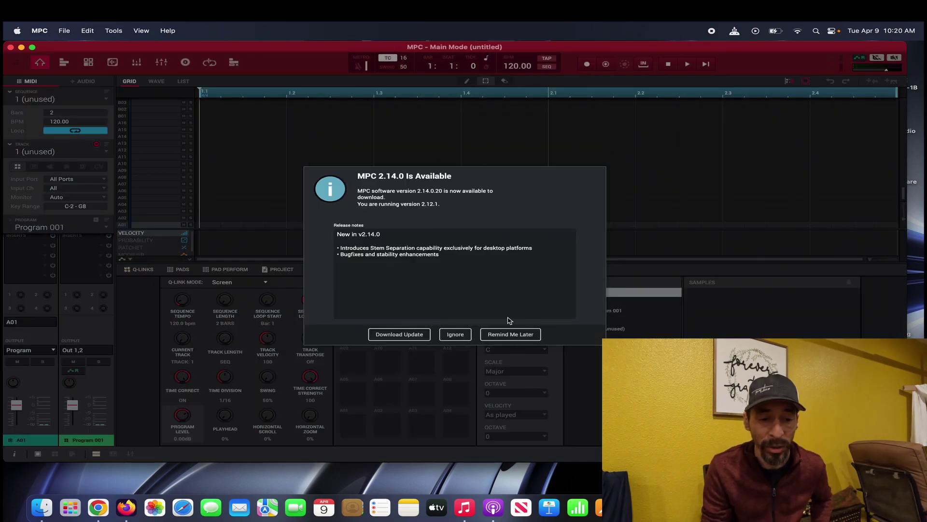
Step: Postpone the MPC 2.14.0 update, make the window full screen and load the recent project Freakquently.xpj
click(515, 335)
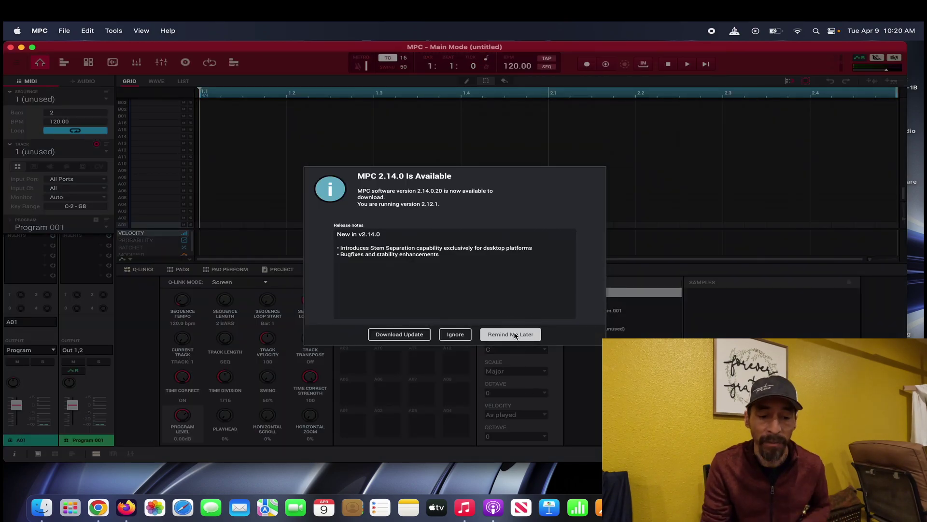
click(32, 47)
click(16, 54)
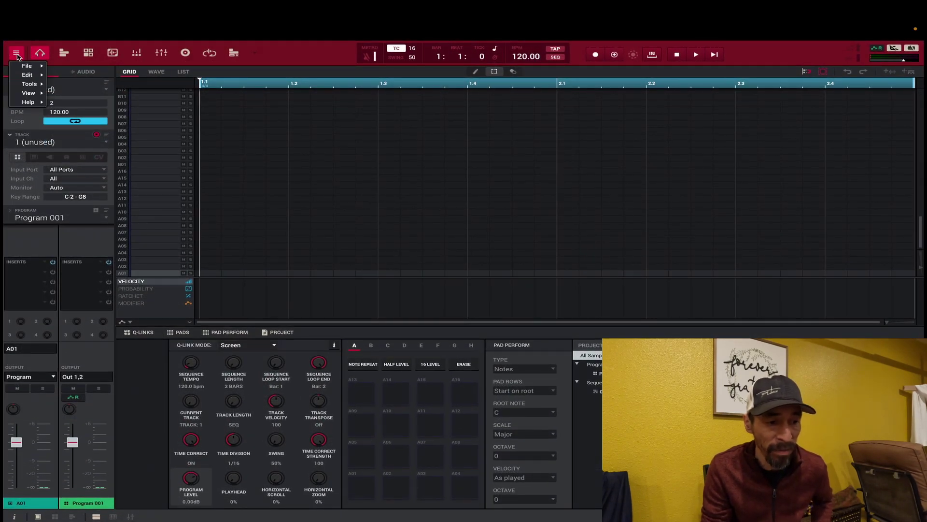
mouse_move(20, 65)
mouse_move(73, 91)
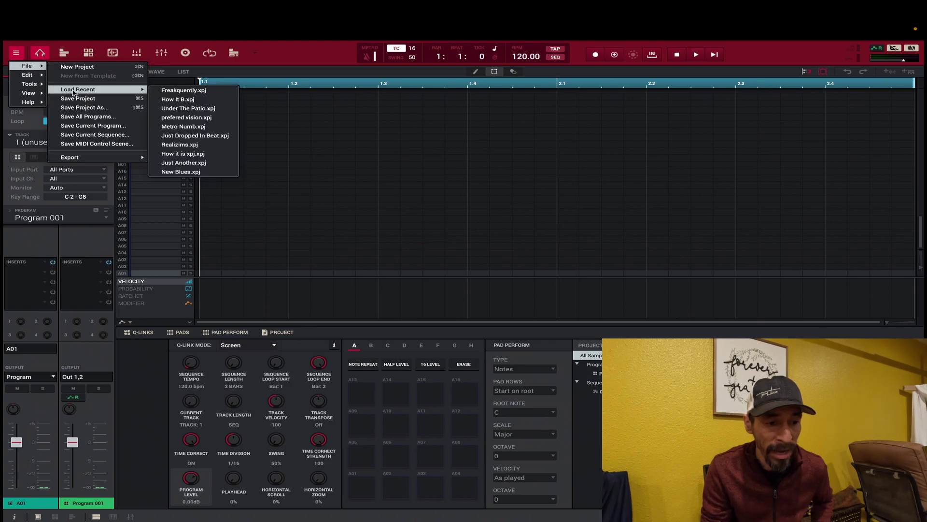
click(159, 91)
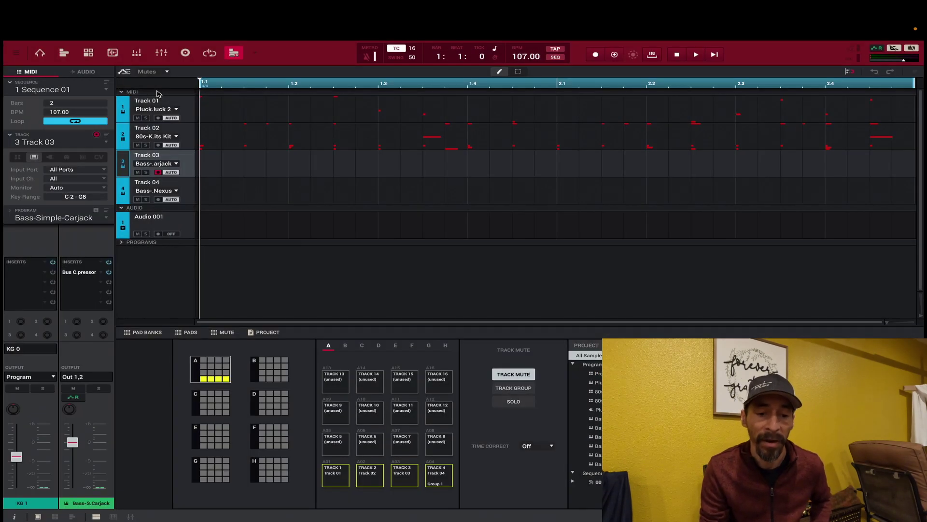